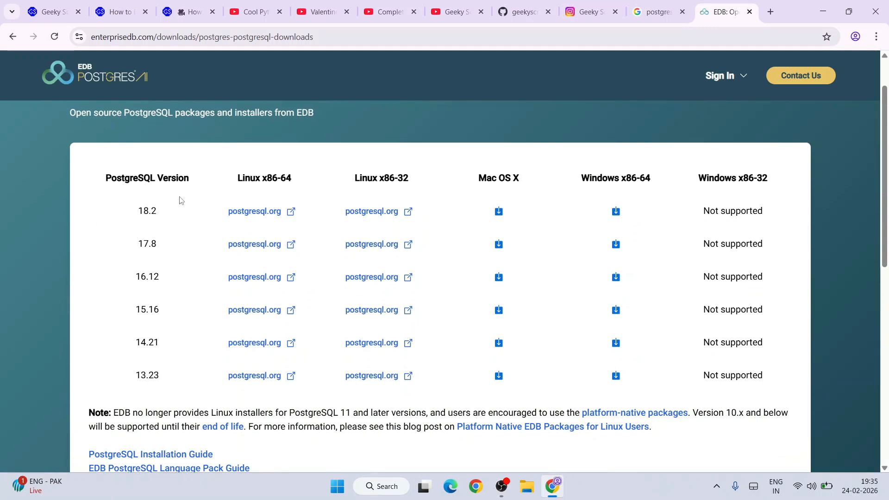
Step: Download the PostgreSQL 18.2 installer for Windows x86-64 and launch the downloaded file
{"action": "left_click_drag", "start_coordinate": [137, 212], "coordinate": [156, 213]}
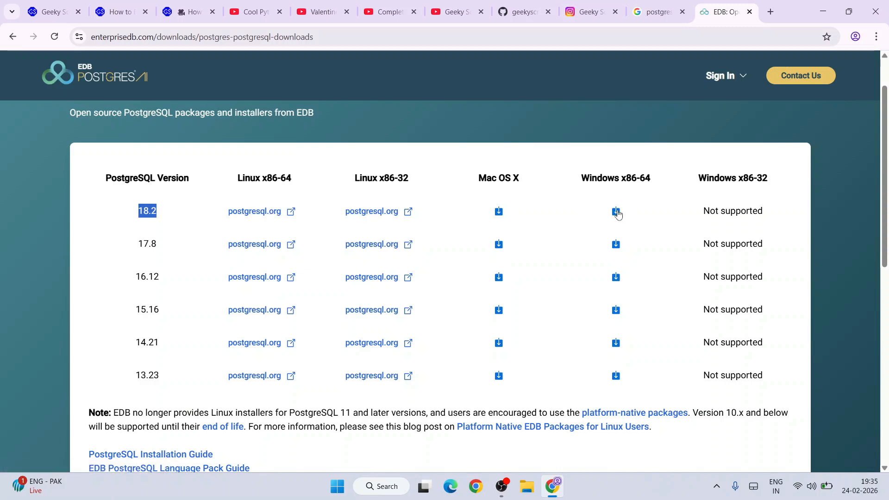
{"action": "left_click", "coordinate": [615, 212]}
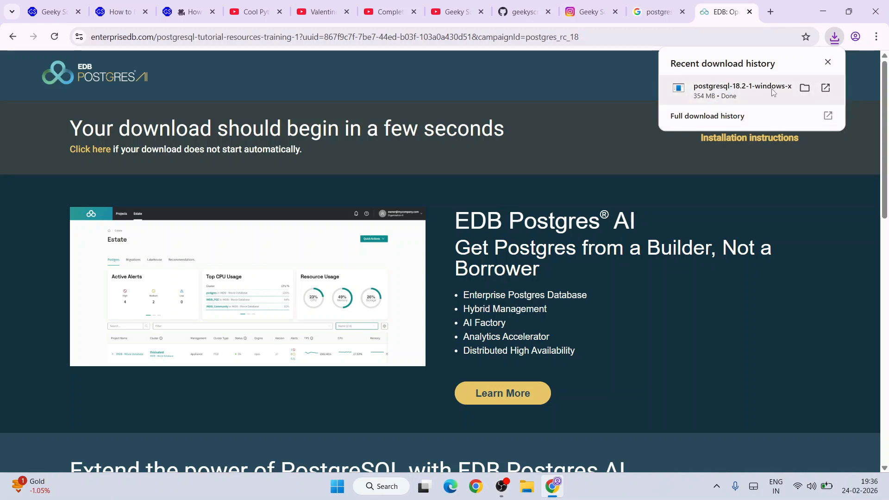
{"action": "left_click", "coordinate": [749, 92]}
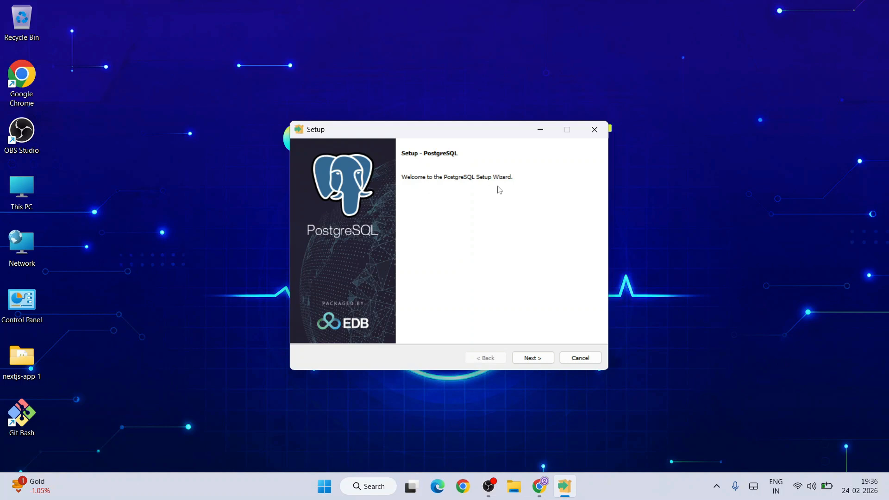
Step: Accept the default installation directory, all listed components and the default data directory in the PostgreSQL setup wizard
{"action": "left_click", "coordinate": [545, 362]}
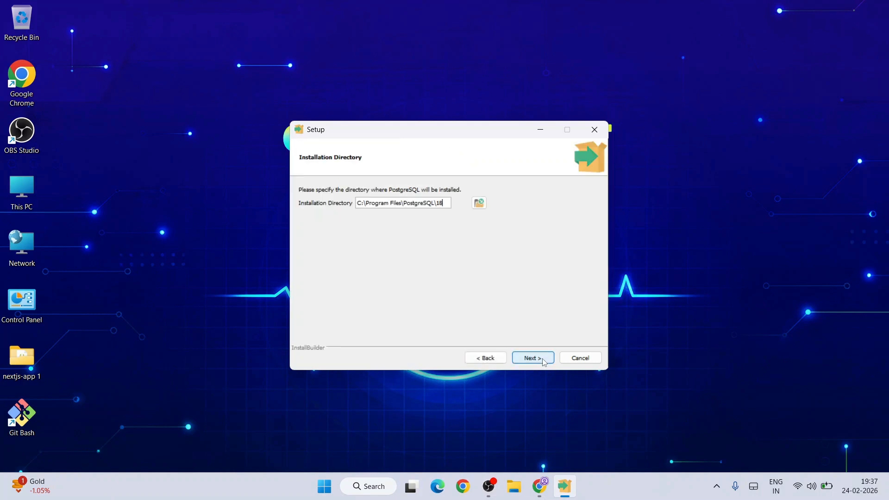
{"action": "left_click_drag", "start_coordinate": [370, 202], "coordinate": [590, 211]}
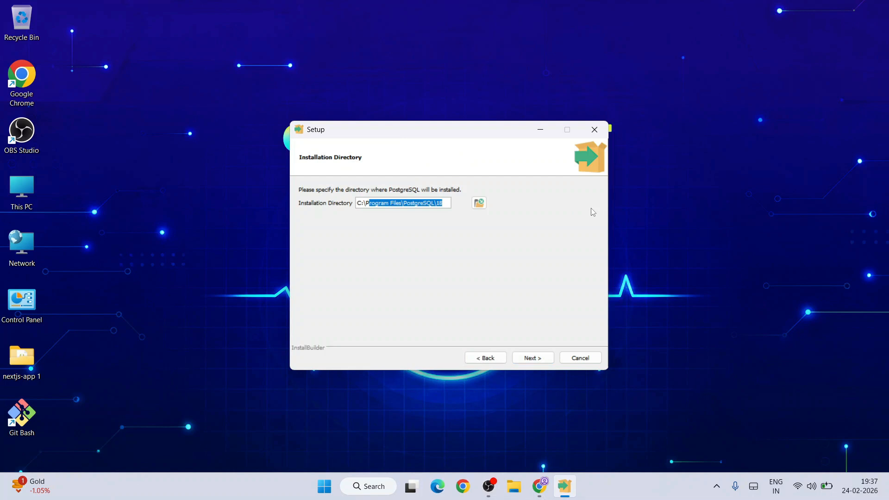
{"action": "left_click", "coordinate": [539, 360]}
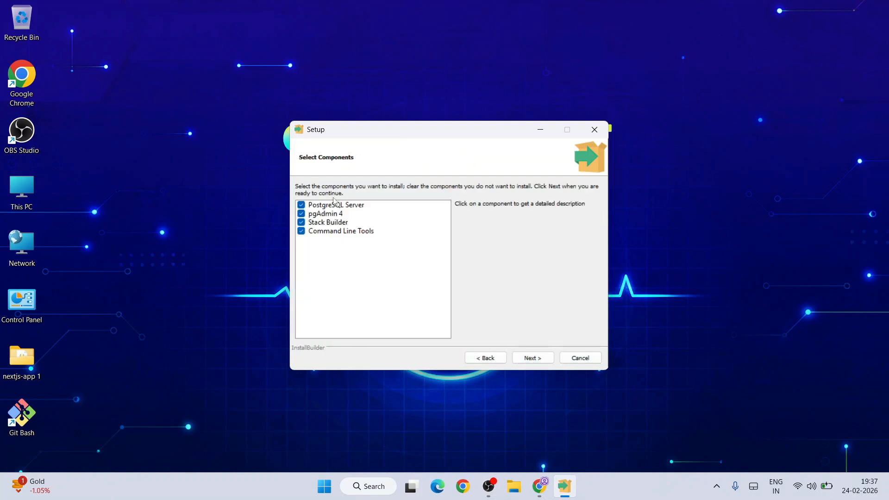
{"action": "left_click", "coordinate": [533, 361]}
{"action": "left_click_drag", "start_coordinate": [373, 200], "coordinate": [513, 208]}
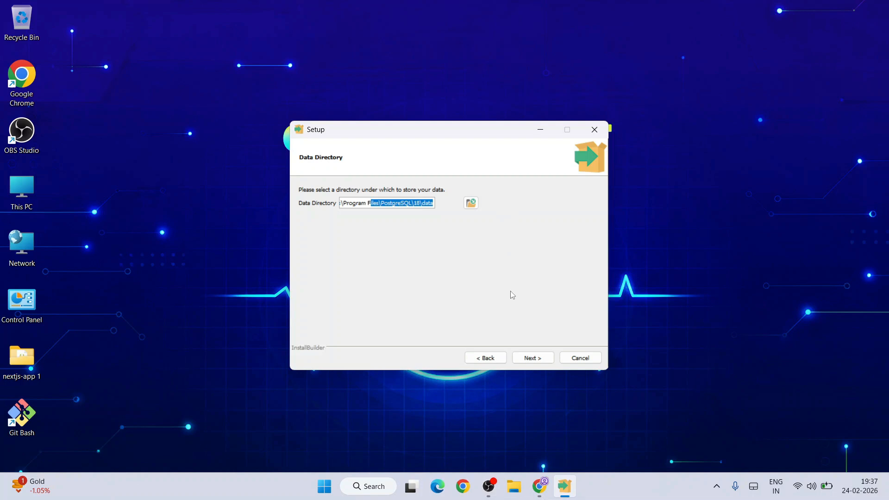
{"action": "left_click", "coordinate": [537, 359]}
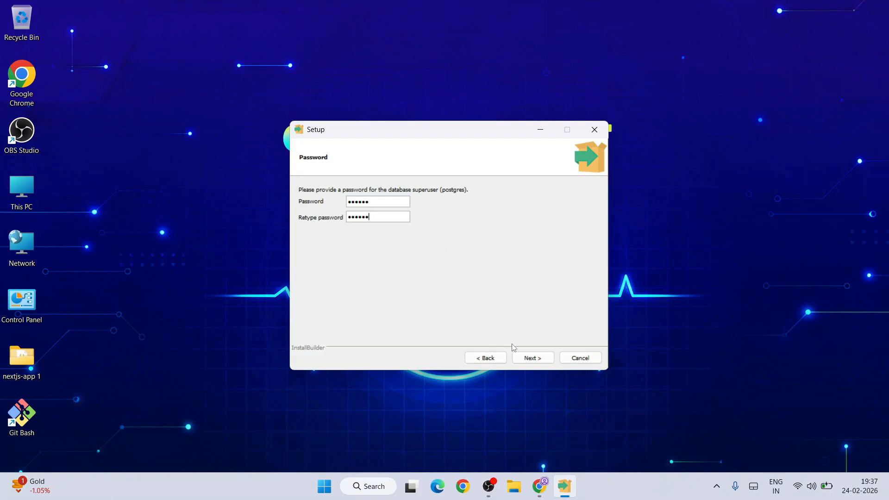
Step: Enter and retype the database superuser password, and keep the server port at 5432
{"action": "left_click", "coordinate": [542, 359]}
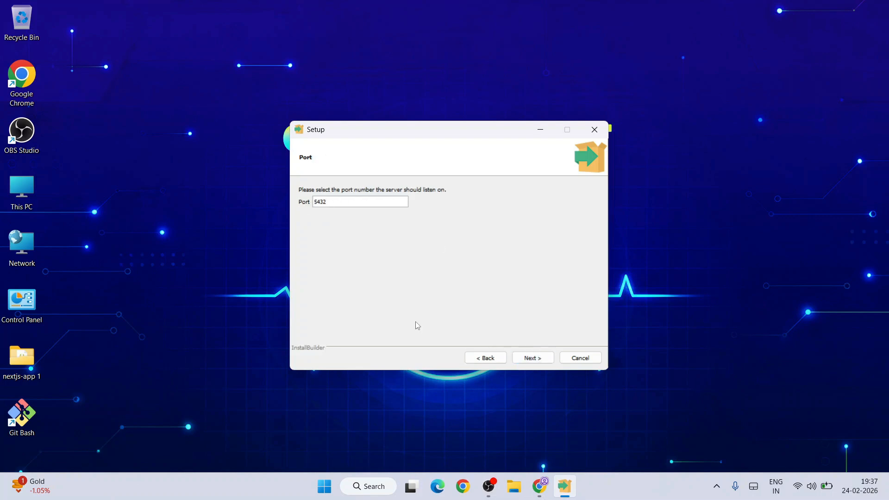
{"action": "double_click", "coordinate": [347, 200]}
{"action": "left_click", "coordinate": [547, 358]}
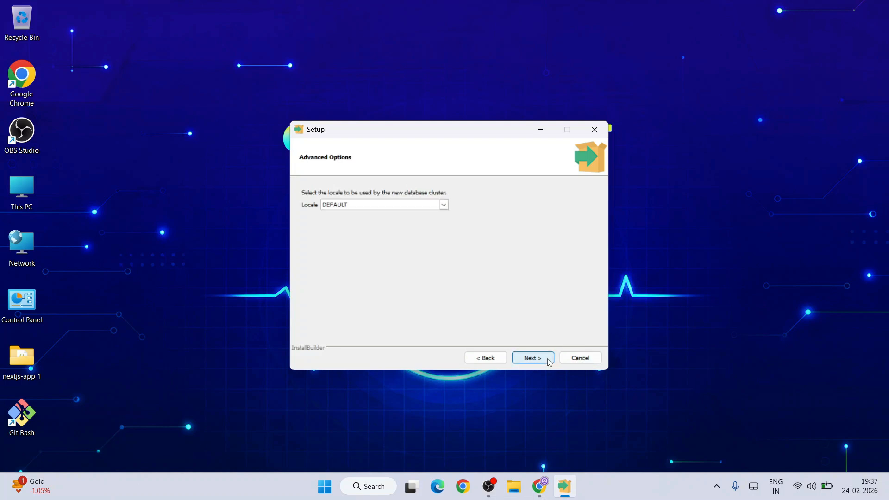
Step: Choose DEFAULT as the locale for the new database cluster and continue to the pre-installation summary
{"action": "left_click", "coordinate": [403, 205]}
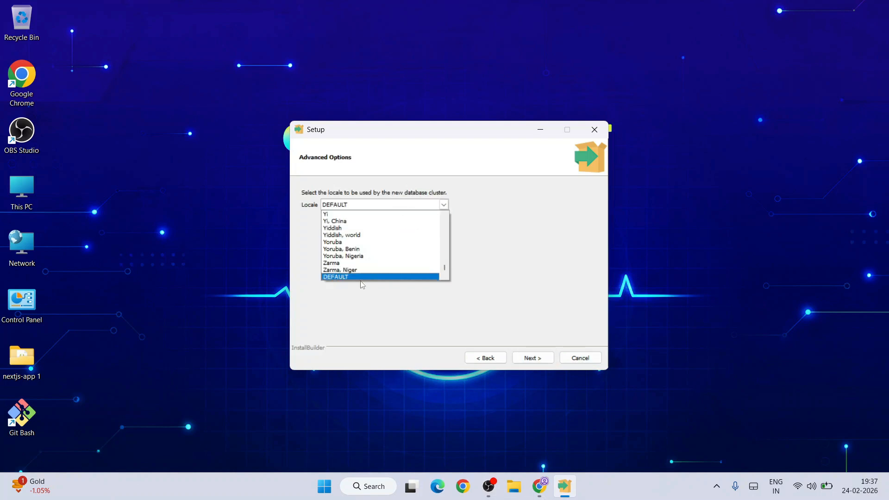
{"action": "scroll", "coordinate": [426, 252], "scroll_direction": "up", "scroll_amount": 3}
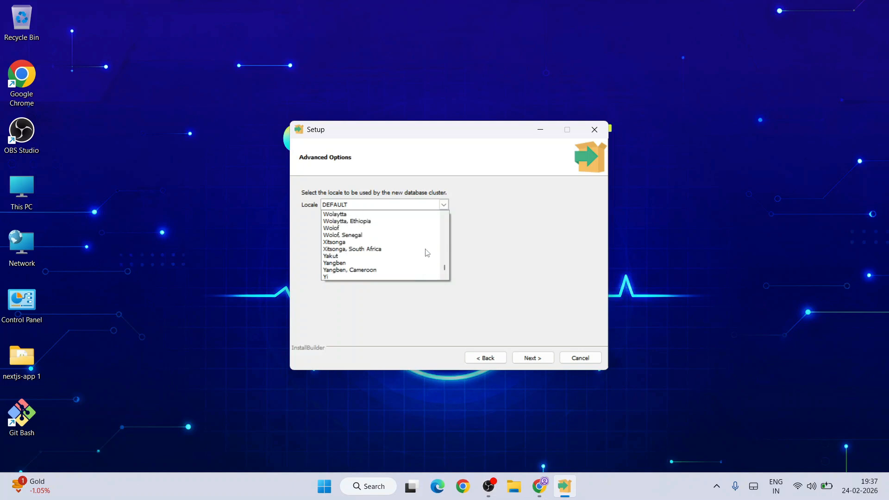
{"action": "scroll", "coordinate": [426, 253], "scroll_direction": "down", "scroll_amount": 2}
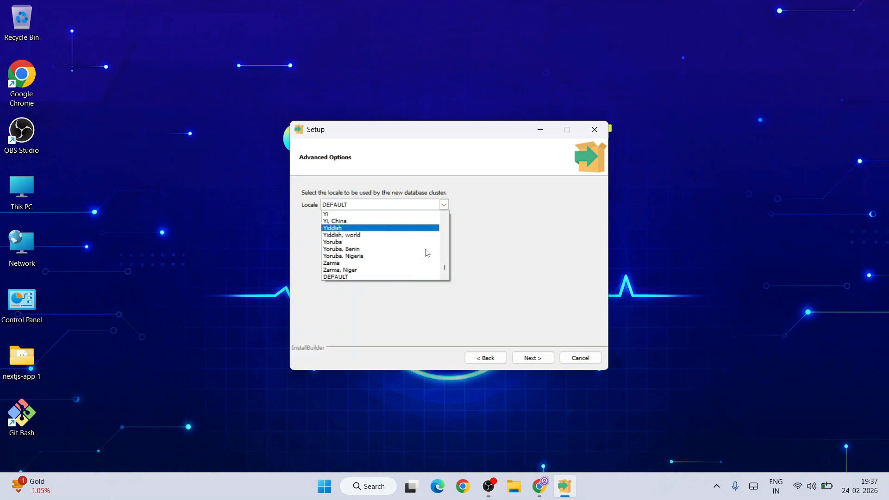
{"action": "left_click", "coordinate": [339, 276]}
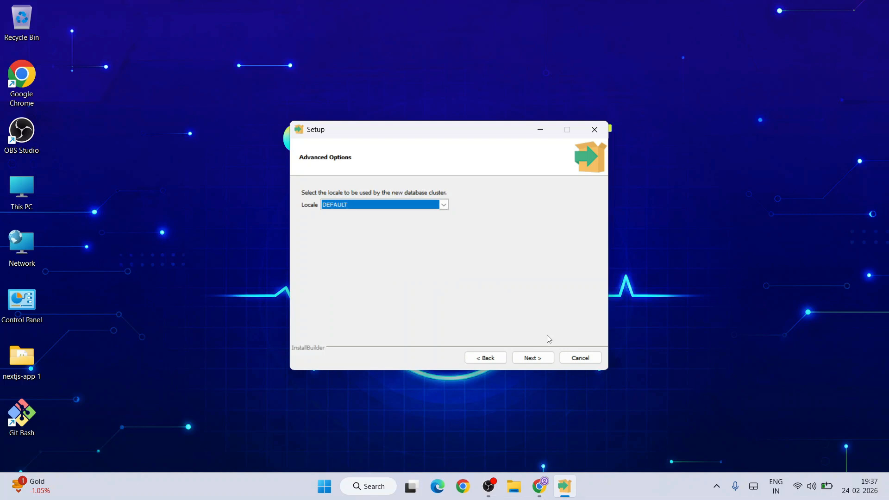
{"action": "left_click", "coordinate": [532, 359]}
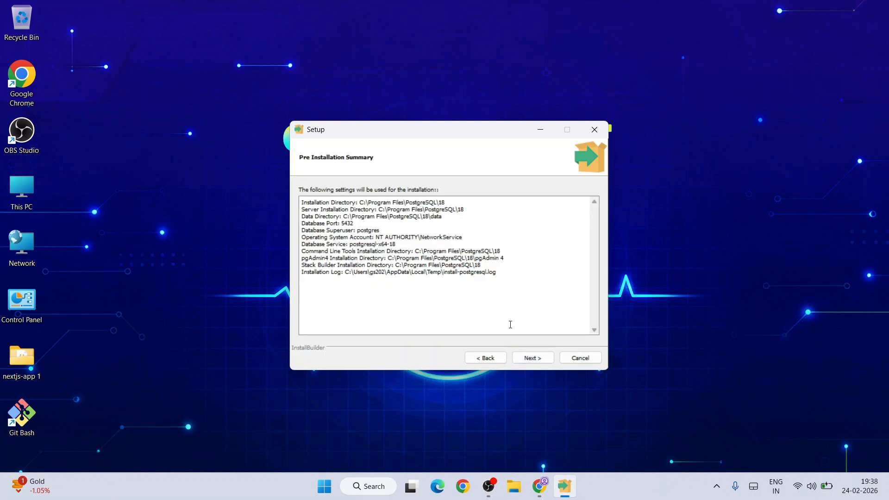
Step: Install PostgreSQL with the summarized settings and finish the setup with Stack Builder set to launch at exit
{"action": "left_click", "coordinate": [534, 362]}
{"action": "left_click", "coordinate": [535, 360]}
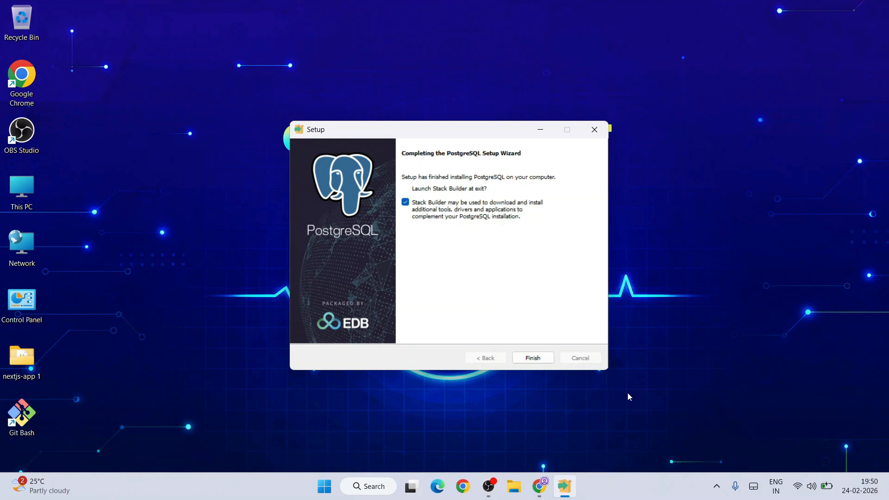
{"action": "left_click", "coordinate": [540, 359]}
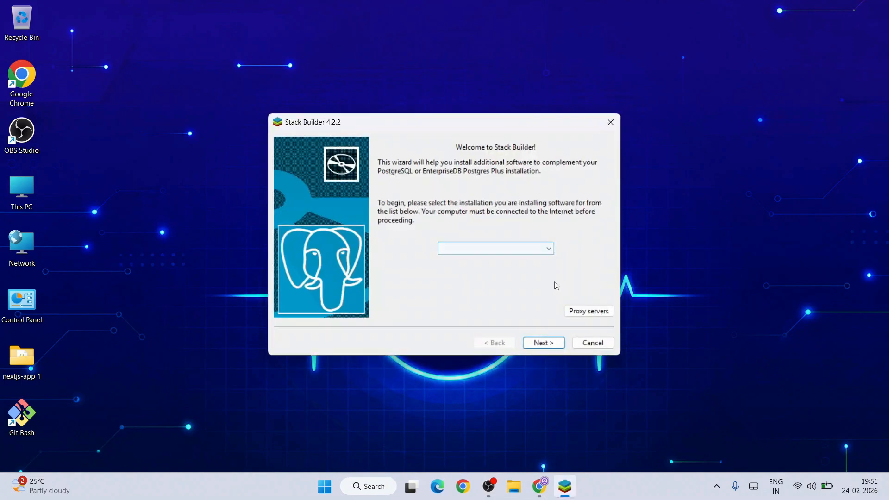
Step: Examine the Database Drivers offered in Stack Builder for PostgreSQL 18 (x64) on port 5432, and exit without installing anything
{"action": "left_click", "coordinate": [529, 249]}
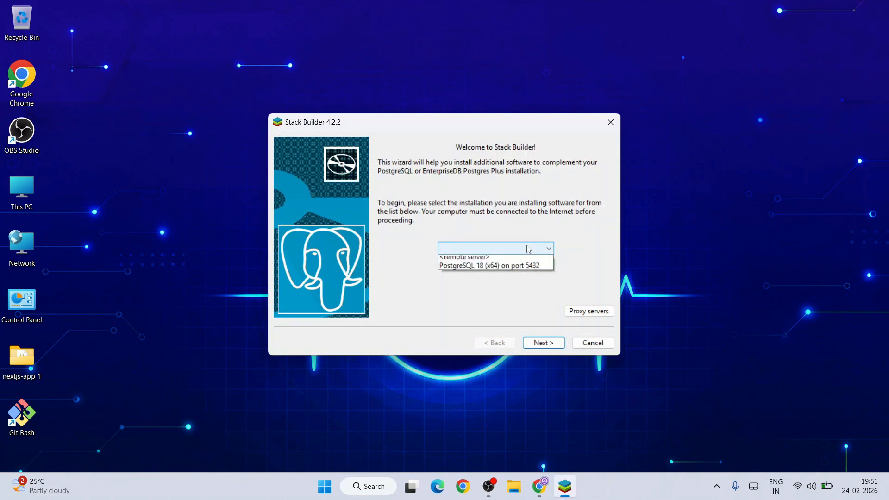
{"action": "left_click", "coordinate": [515, 272]}
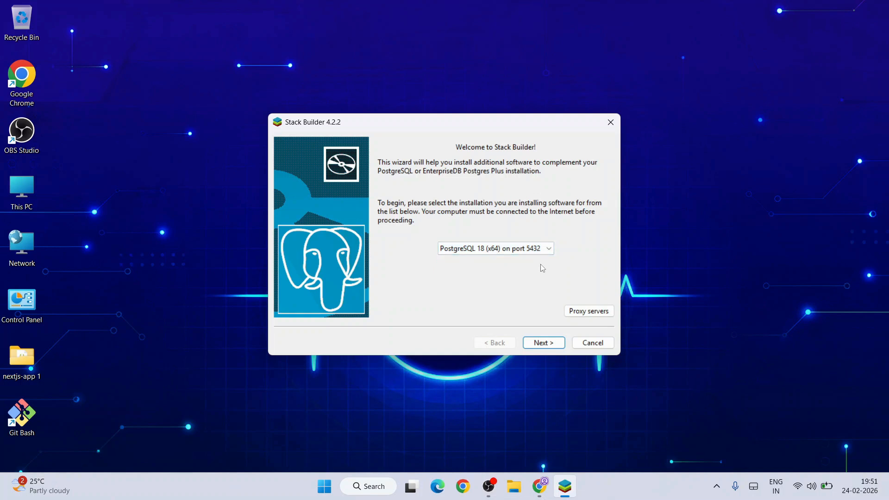
{"action": "left_click", "coordinate": [549, 343]}
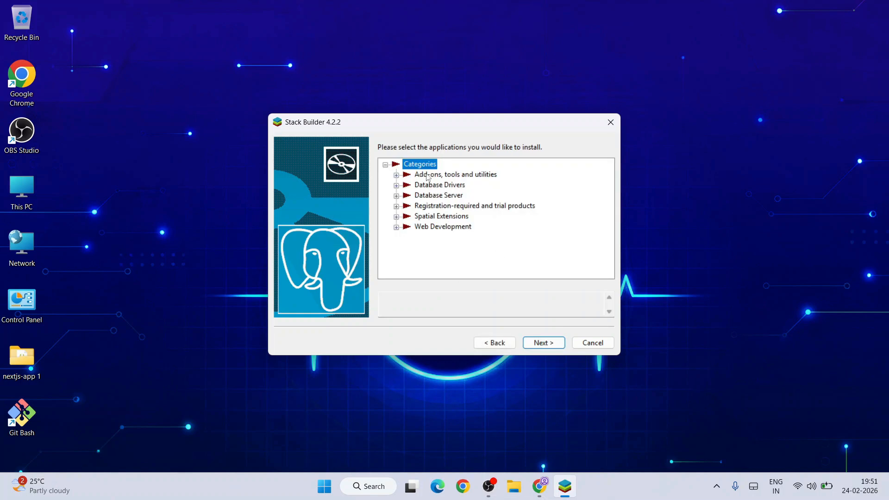
{"action": "left_click", "coordinate": [397, 186]}
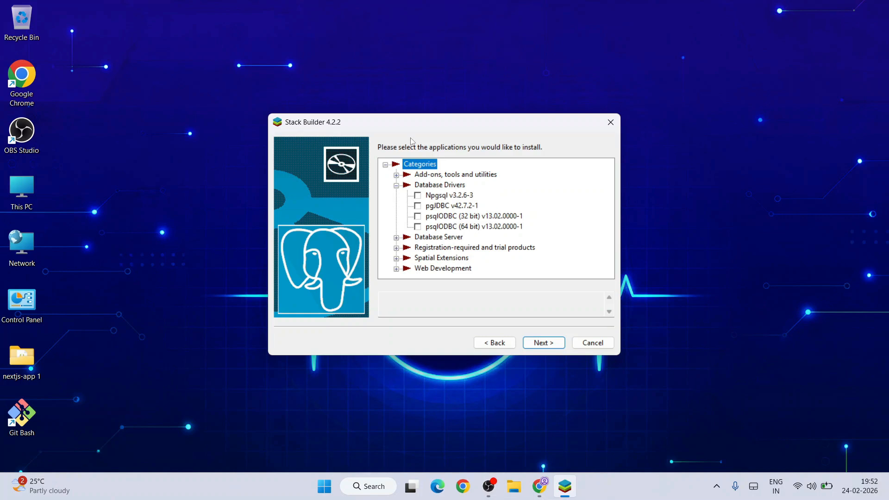
{"action": "left_click", "coordinate": [600, 343]}
{"action": "left_click", "coordinate": [471, 240]}
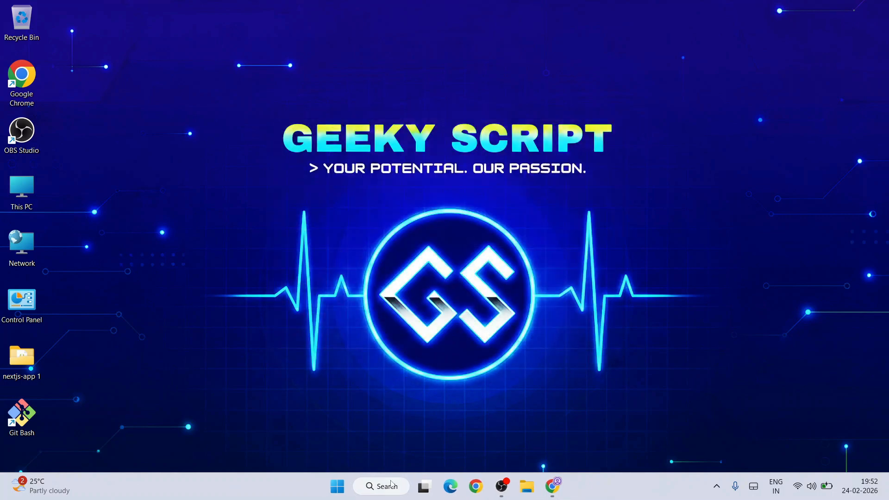
Step: Search Windows for pgAdmin 4 and open the application
{"action": "left_click", "coordinate": [391, 486]}
{"action": "type", "text": "p"}
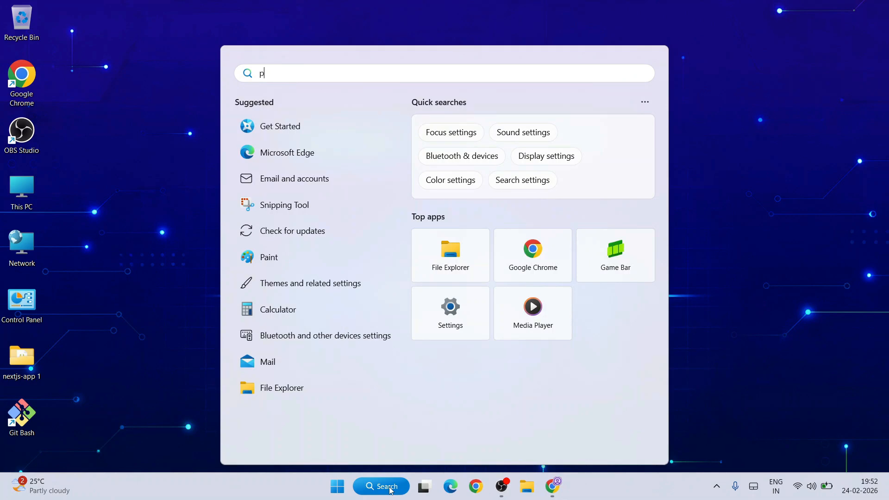
{"action": "type", "text": "ga"}
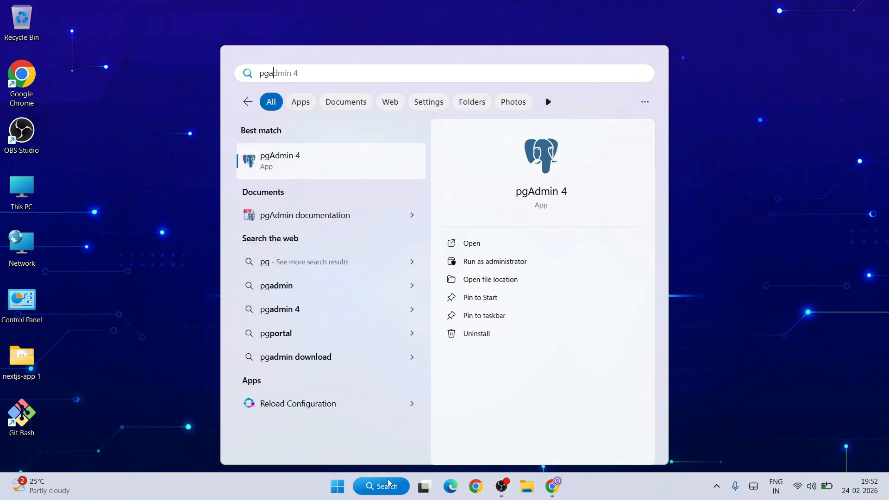
{"action": "type", "text": "d"}
{"action": "left_click", "coordinate": [307, 157]}
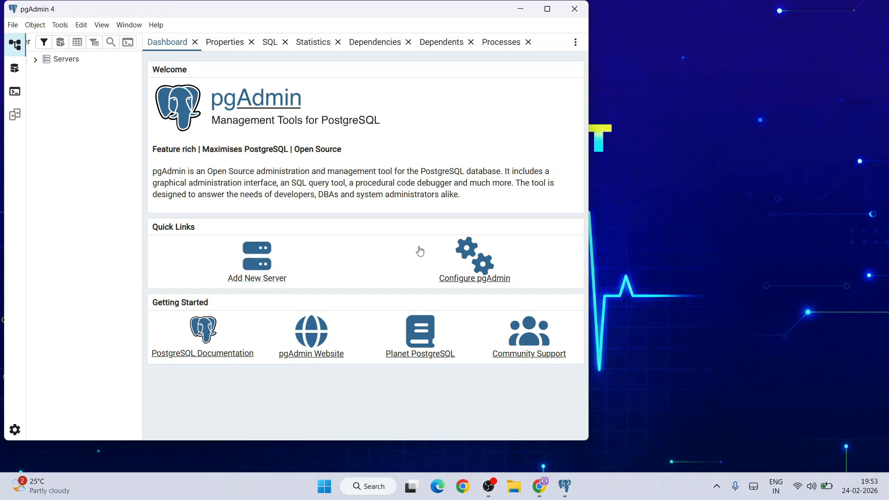
Step: Maximize pgAdmin and connect to the PostgreSQL 18 server with the postgres user's password, saving the password
{"action": "left_click", "coordinate": [547, 9]}
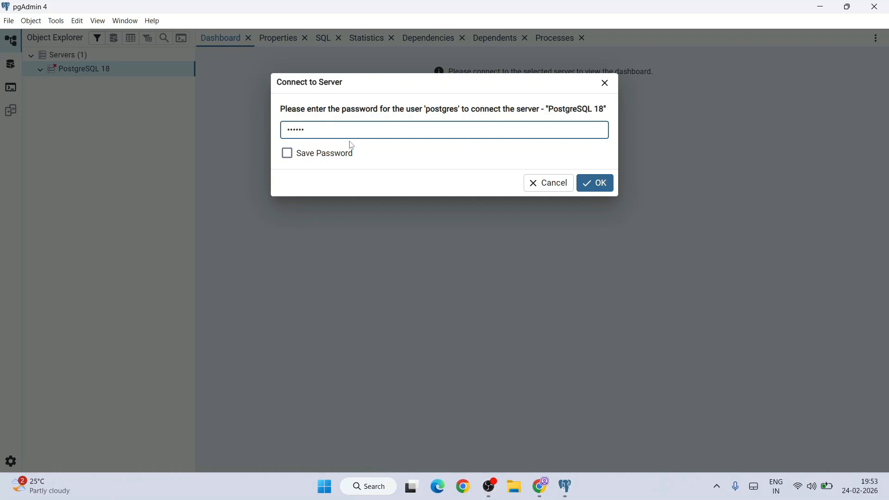
{"action": "left_click", "coordinate": [333, 154]}
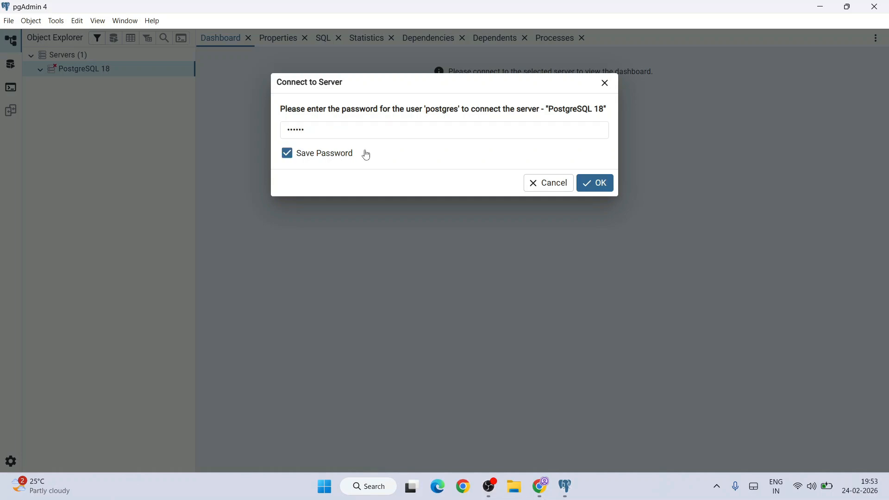
{"action": "left_click", "coordinate": [607, 182]}
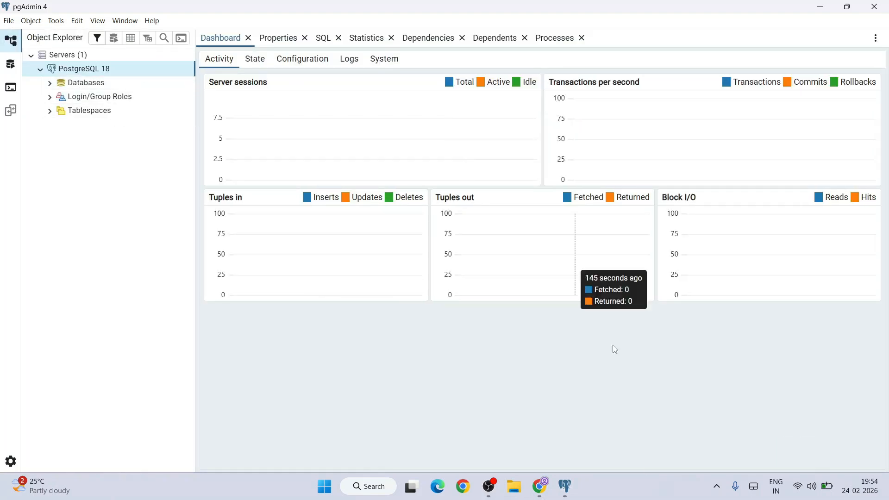
Step: Create a database named EmpDB on the PostgreSQL 18 server with postgres as its owner
{"action": "left_click", "coordinate": [50, 86]}
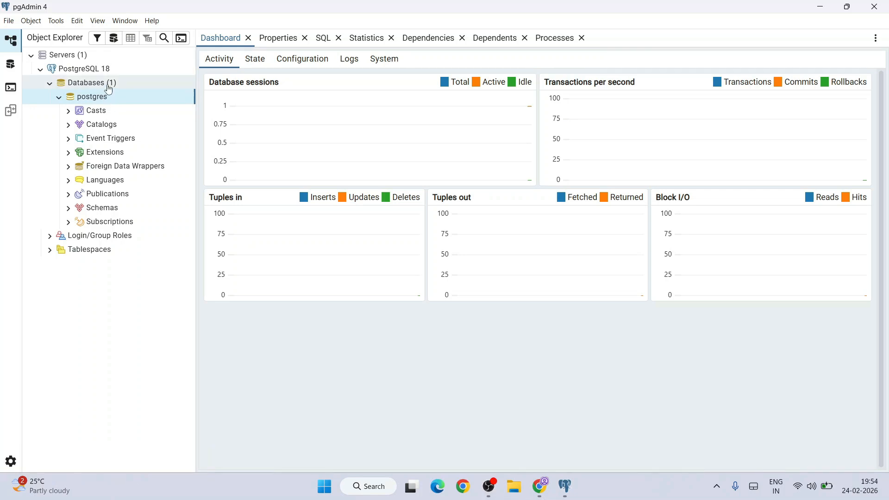
{"action": "left_click", "coordinate": [109, 90]}
{"action": "right_click", "coordinate": [92, 88]}
{"action": "mouse_move", "coordinate": [109, 95]}
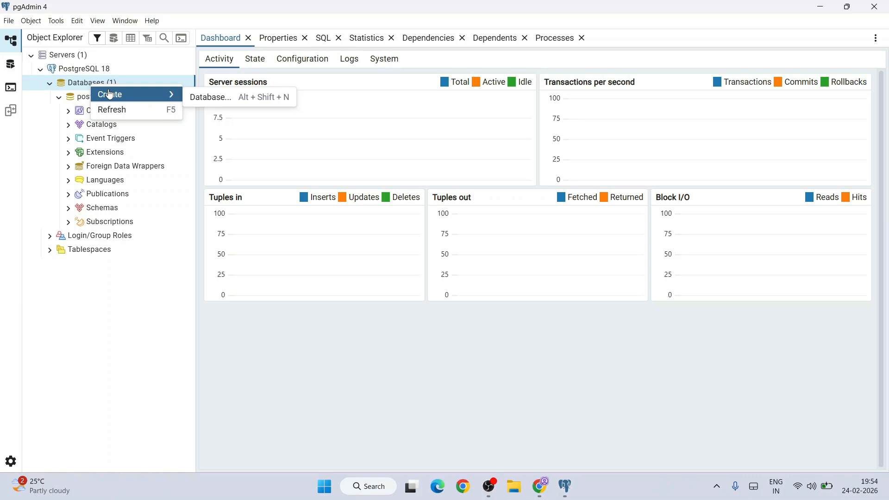
{"action": "left_click", "coordinate": [230, 97]}
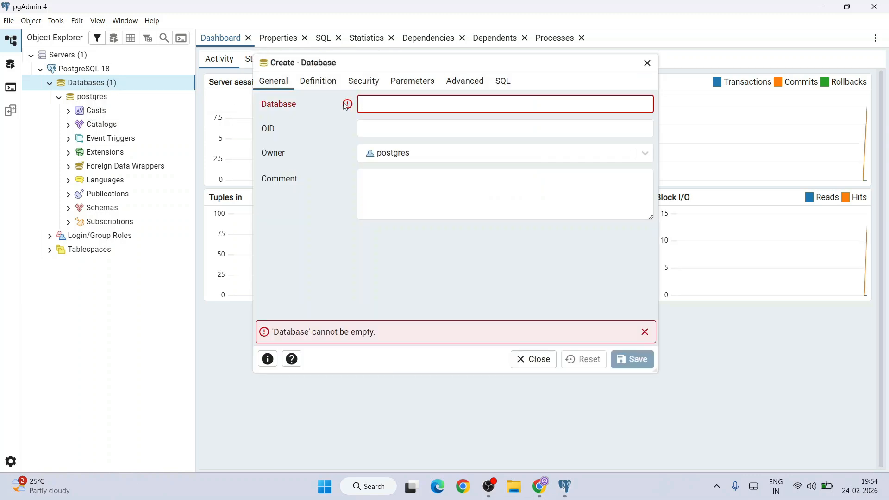
{"action": "type", "text": "E"}
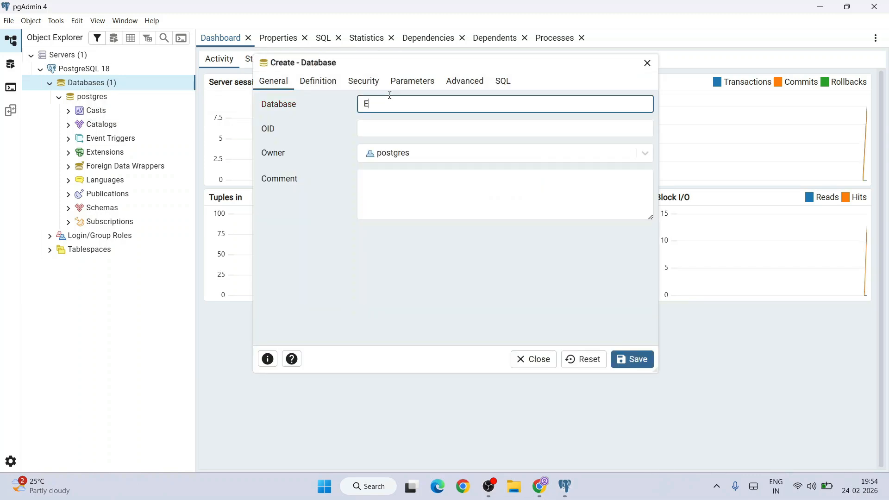
{"action": "type", "text": "mpDB"}
{"action": "left_click", "coordinate": [636, 359]}
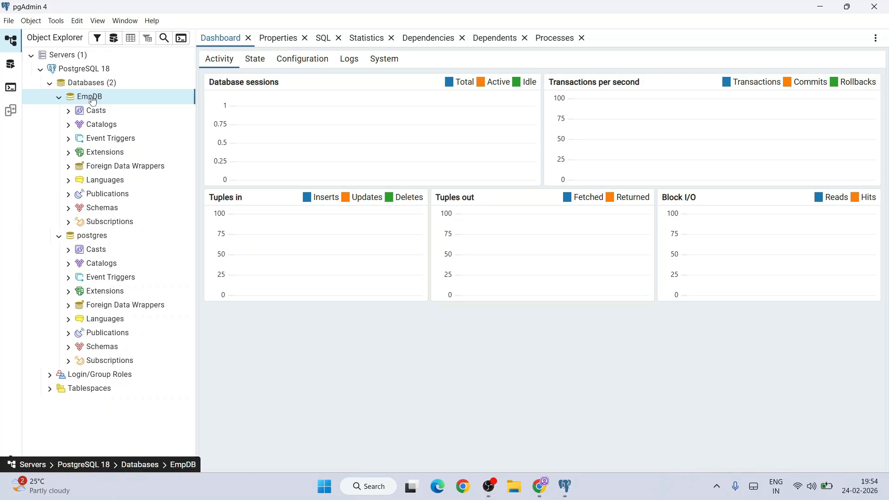
Step: Expand the public schema of the EmpDB database down to its Tables node
{"action": "left_click", "coordinate": [70, 210]}
{"action": "left_click", "coordinate": [78, 221]}
{"action": "scroll", "coordinate": [117, 304], "scroll_direction": "down", "scroll_amount": 2}
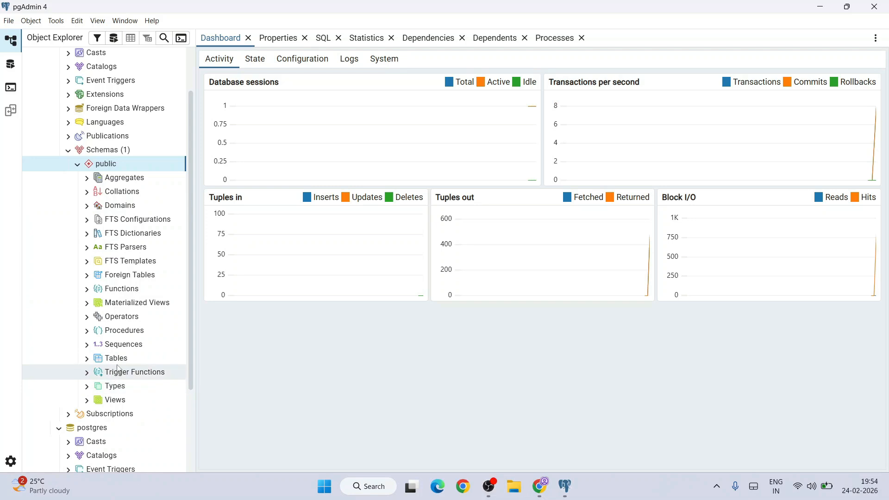
{"action": "left_click", "coordinate": [90, 363]}
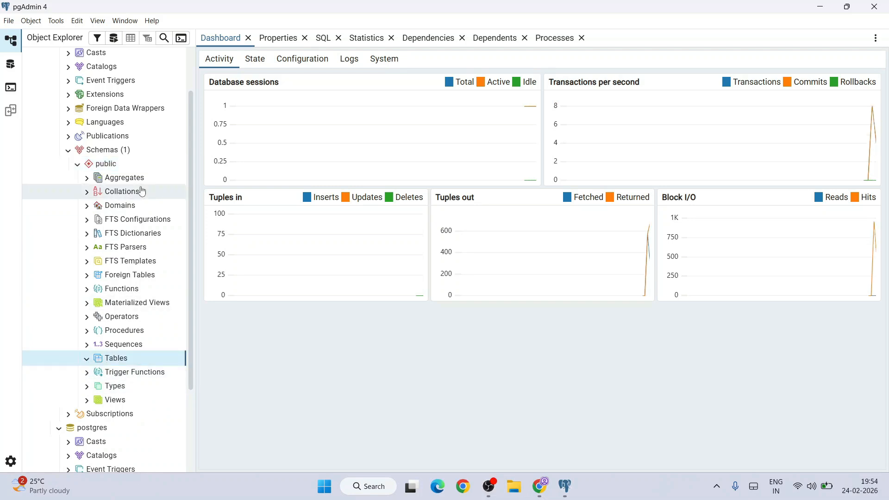
Step: Open the Query Tool for the EmpDB database, paste the copied emp SQL script, and enlarge the editor area
{"action": "scroll", "coordinate": [142, 192], "scroll_direction": "up", "scroll_amount": 3}
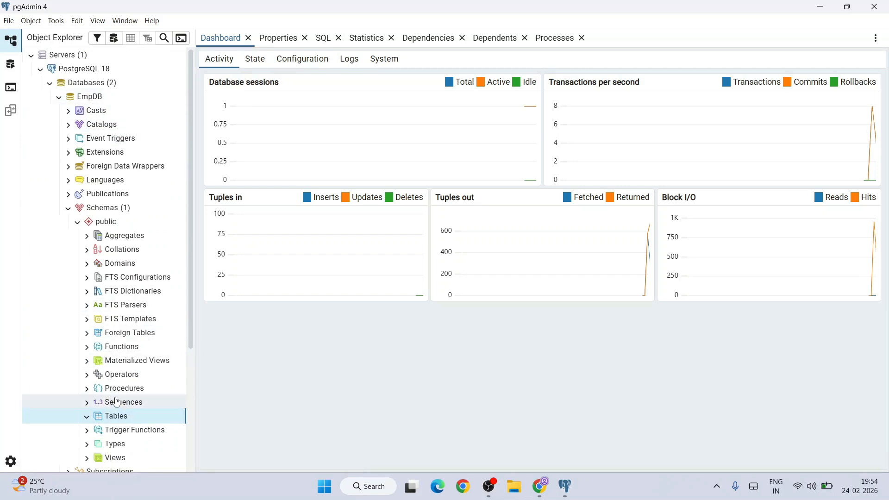
{"action": "left_click", "coordinate": [100, 99]}
{"action": "right_click", "coordinate": [102, 102]}
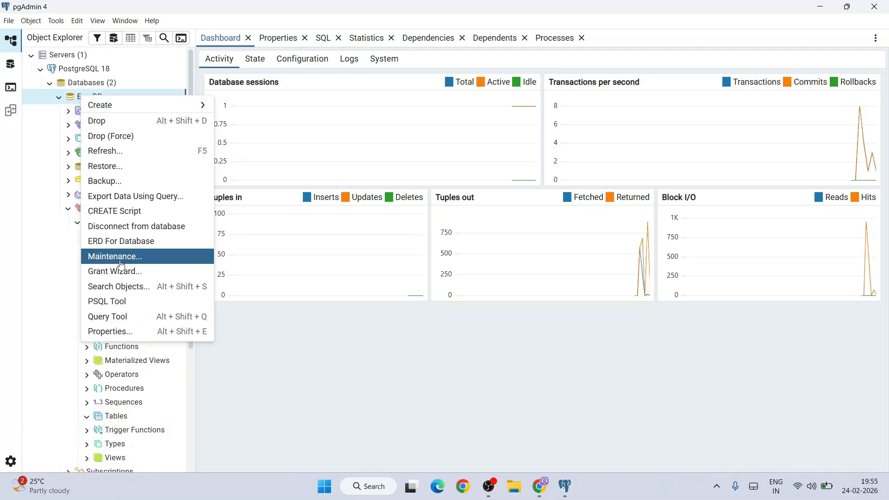
{"action": "left_click", "coordinate": [123, 319]}
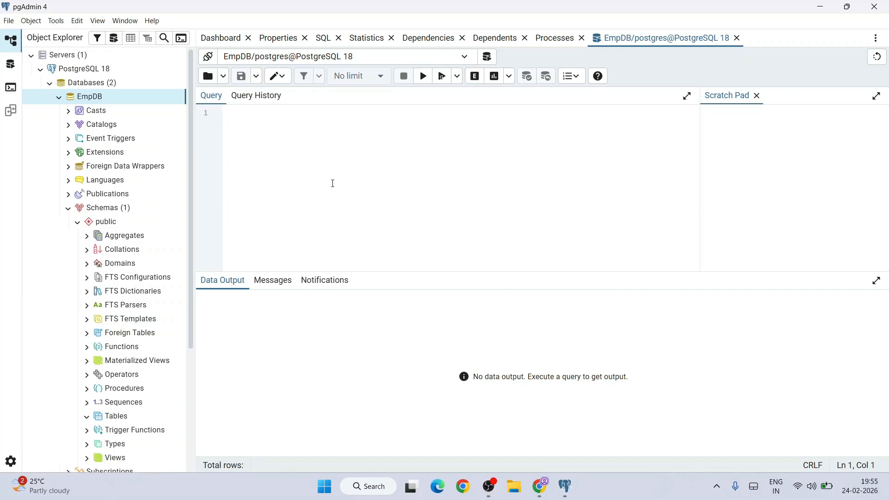
{"action": "key", "text": "ctrl+v"}
{"action": "scroll", "coordinate": [339, 167], "scroll_direction": "up", "scroll_amount": 7}
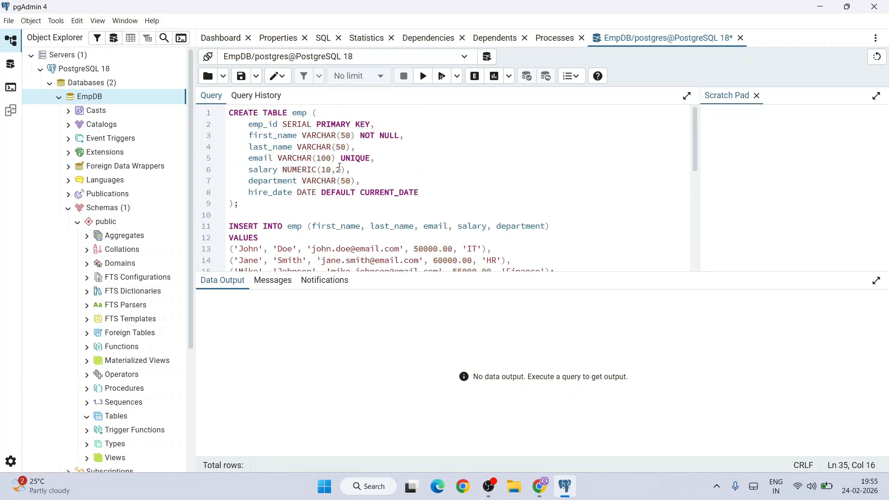
{"action": "left_click_drag", "start_coordinate": [425, 273], "coordinate": [416, 353]}
Step: Run only the CREATE TABLE emp statement from the script to create the emp table
{"action": "left_click_drag", "start_coordinate": [265, 200], "coordinate": [228, 112]}
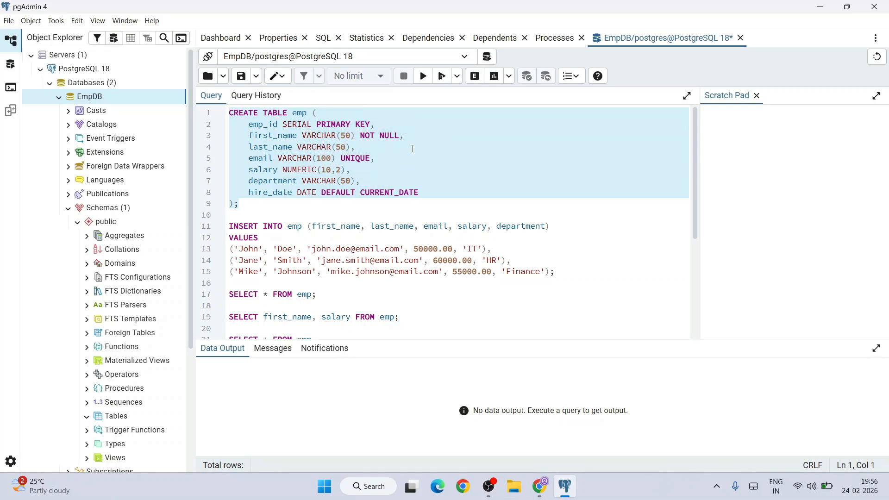
{"action": "left_click", "coordinate": [425, 78]}
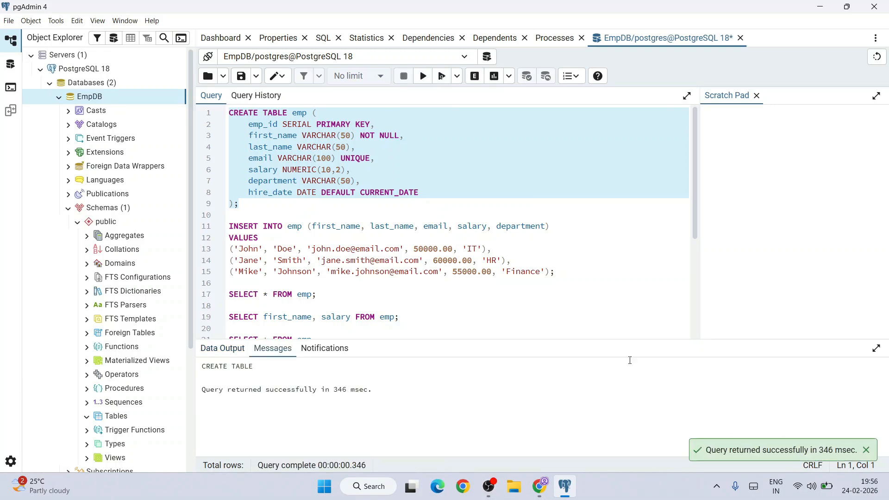
{"action": "left_click_drag", "start_coordinate": [202, 389], "coordinate": [321, 392]}
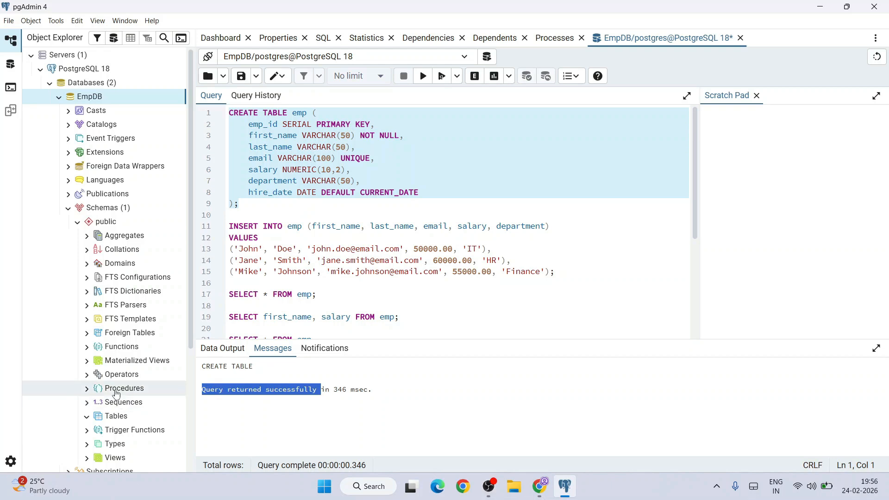
Step: Refresh the Tables node of EmpDB's public schema and select the emp table
{"action": "scroll", "coordinate": [101, 380], "scroll_direction": "down", "scroll_amount": 1}
{"action": "scroll", "coordinate": [100, 381], "scroll_direction": "down", "scroll_amount": 1}
{"action": "left_click", "coordinate": [112, 358]}
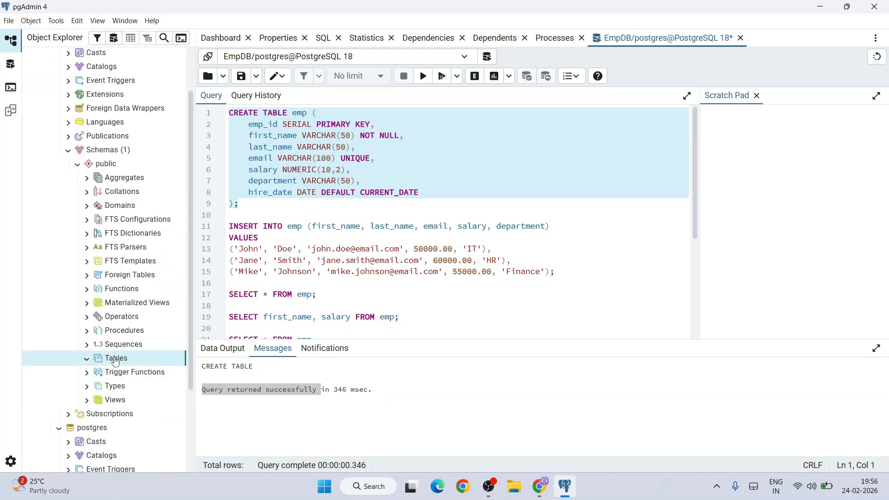
{"action": "right_click", "coordinate": [115, 361]}
{"action": "left_click", "coordinate": [144, 382]}
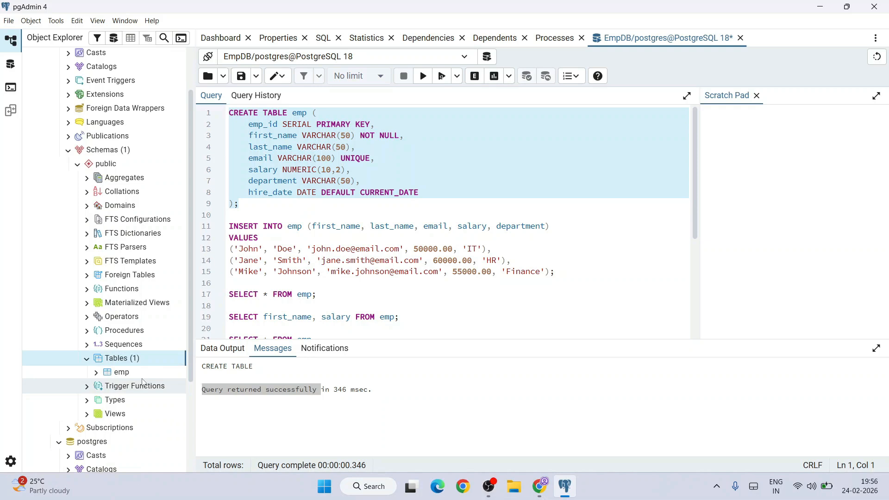
{"action": "left_click", "coordinate": [131, 379]}
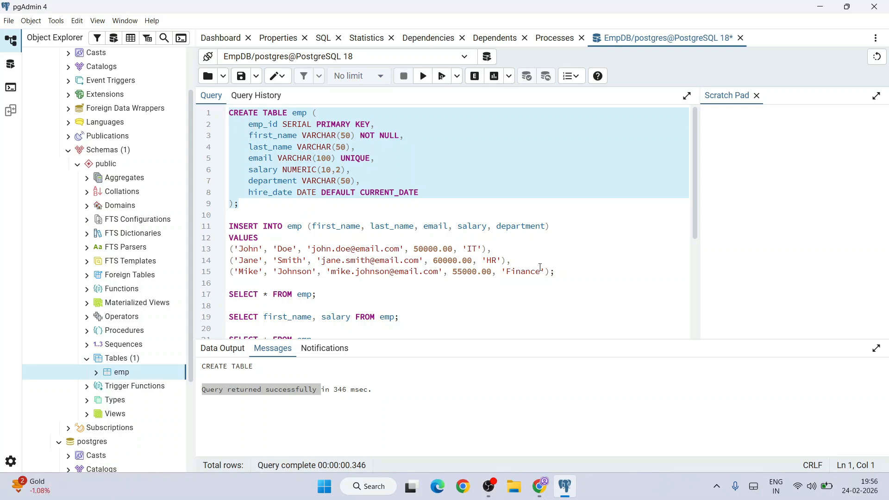
Step: Run only the INSERT INTO emp statement to add the three employee records
{"action": "left_click_drag", "start_coordinate": [569, 273], "coordinate": [213, 227]}
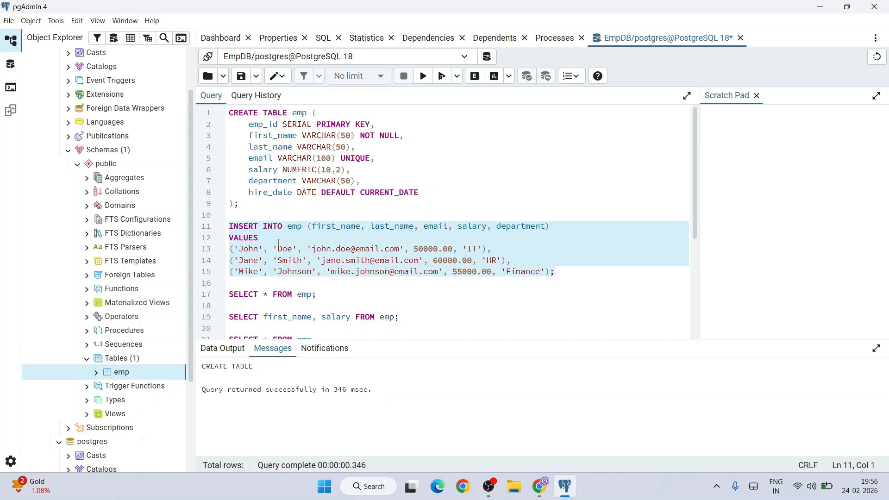
{"action": "left_click", "coordinate": [423, 77]}
{"action": "left_click", "coordinate": [423, 77]}
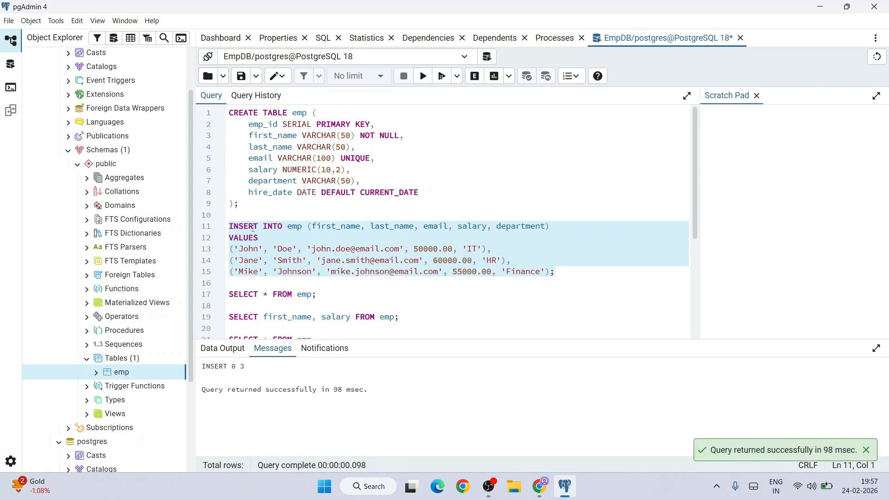
Step: Run SELECT * FROM emp on its own to list all employee records
{"action": "scroll", "coordinate": [433, 258], "scroll_direction": "down", "scroll_amount": 3}
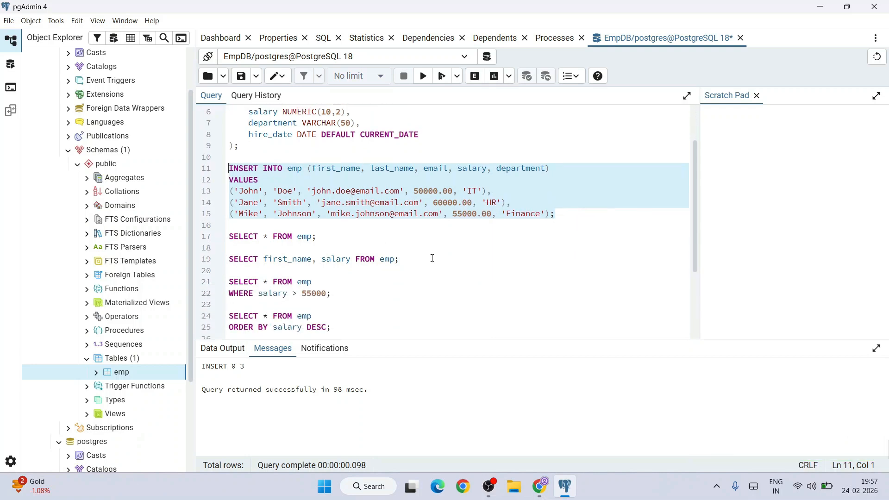
{"action": "left_click_drag", "start_coordinate": [336, 236], "coordinate": [229, 236]}
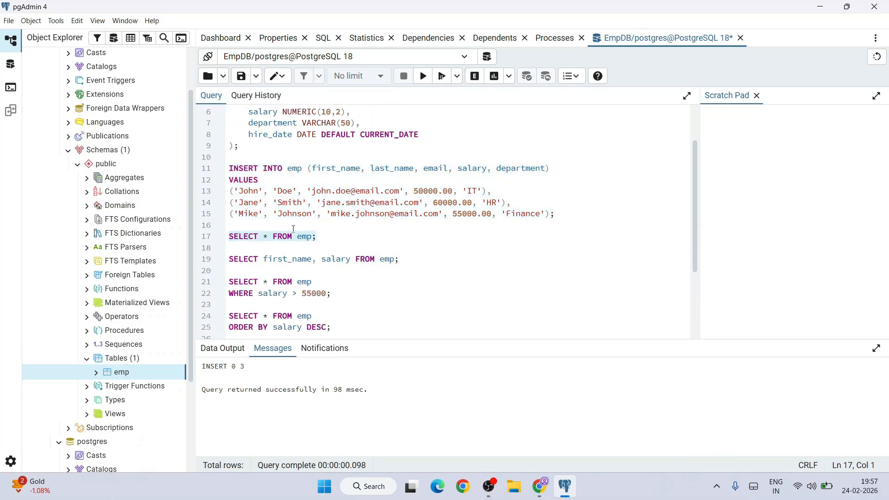
{"action": "left_click", "coordinate": [424, 82]}
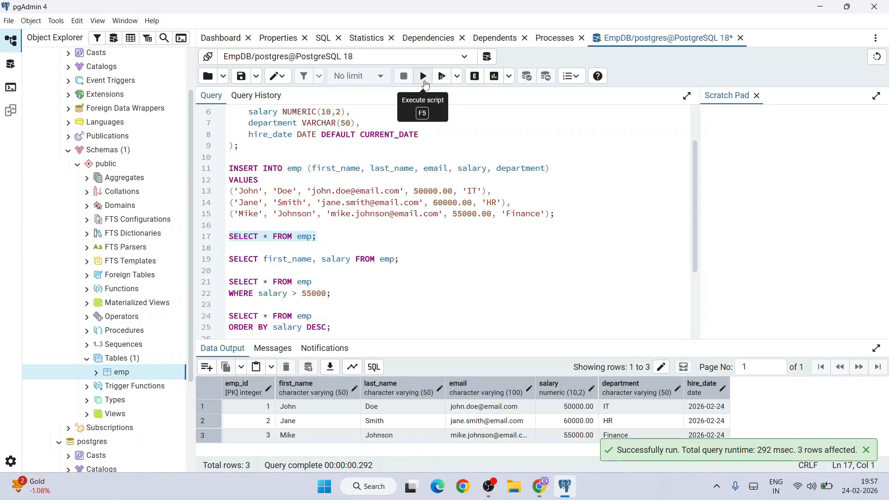
Step: Run the query that returns only the first_name and salary columns from emp
{"action": "scroll", "coordinate": [495, 224], "scroll_direction": "down", "scroll_amount": 3}
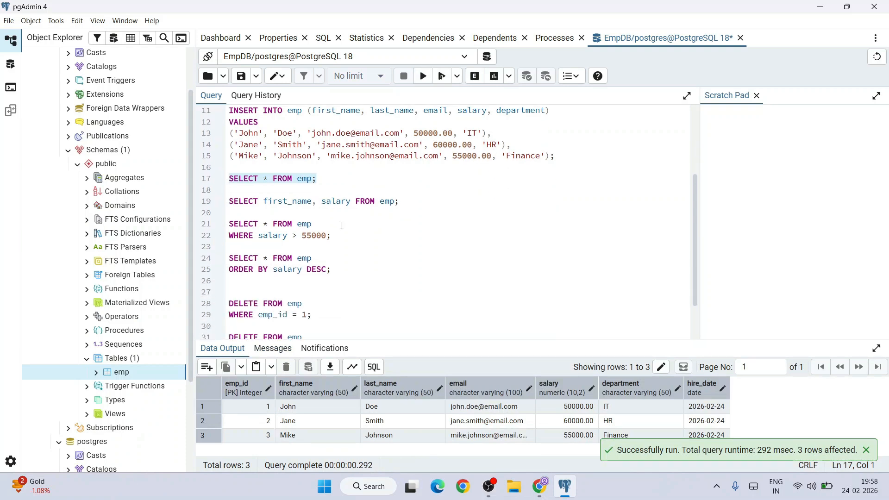
{"action": "scroll", "coordinate": [324, 224], "scroll_direction": "up", "scroll_amount": 3}
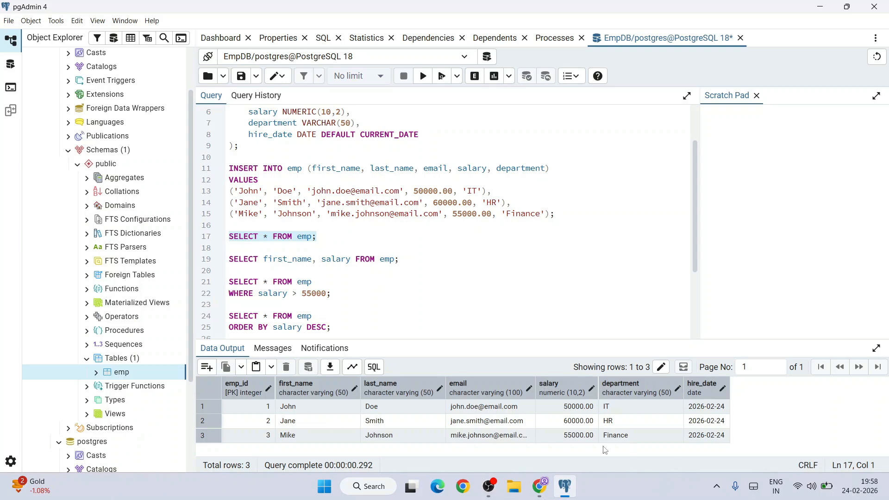
{"action": "left_click_drag", "start_coordinate": [403, 260], "coordinate": [229, 259]}
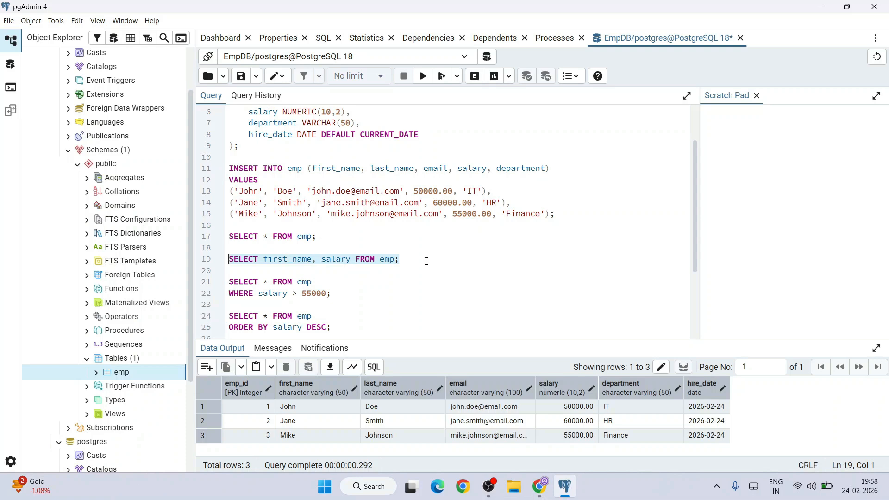
{"action": "left_click", "coordinate": [424, 76]}
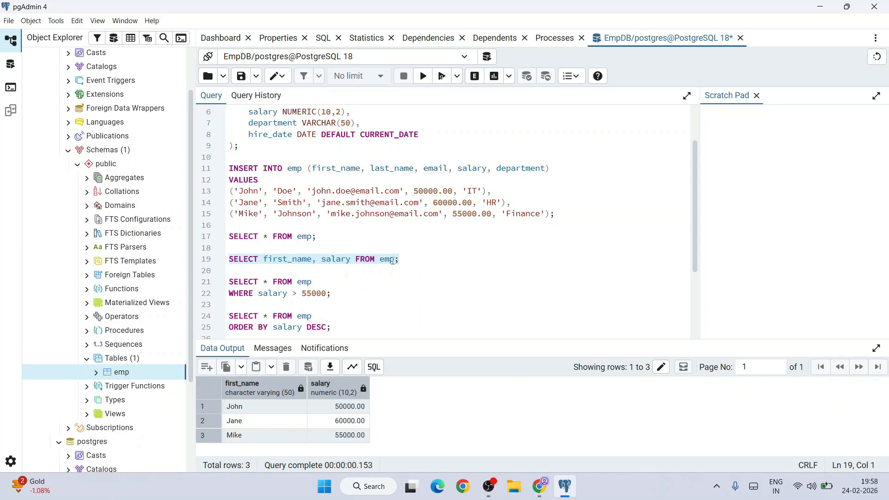
Step: Query emp for rows with salary > 55000, and separately for all rows ordered by salary DESC
{"action": "left_click_drag", "start_coordinate": [343, 295], "coordinate": [212, 290]}
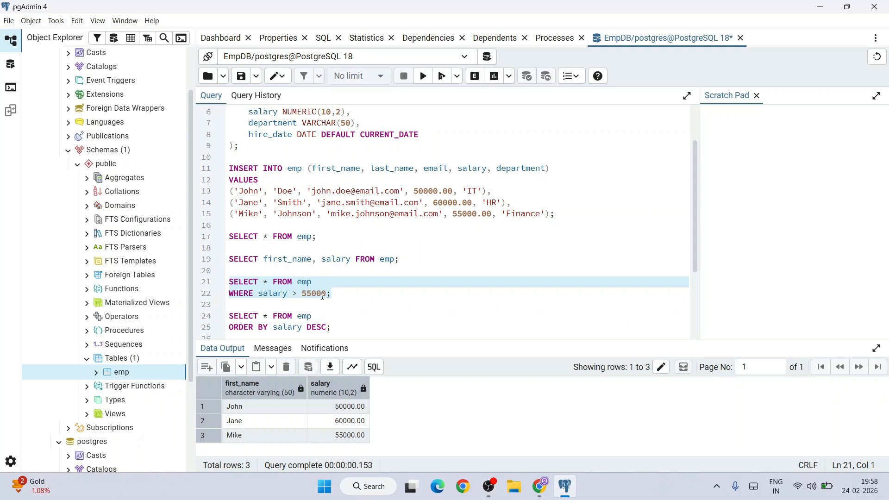
{"action": "left_click", "coordinate": [425, 78]}
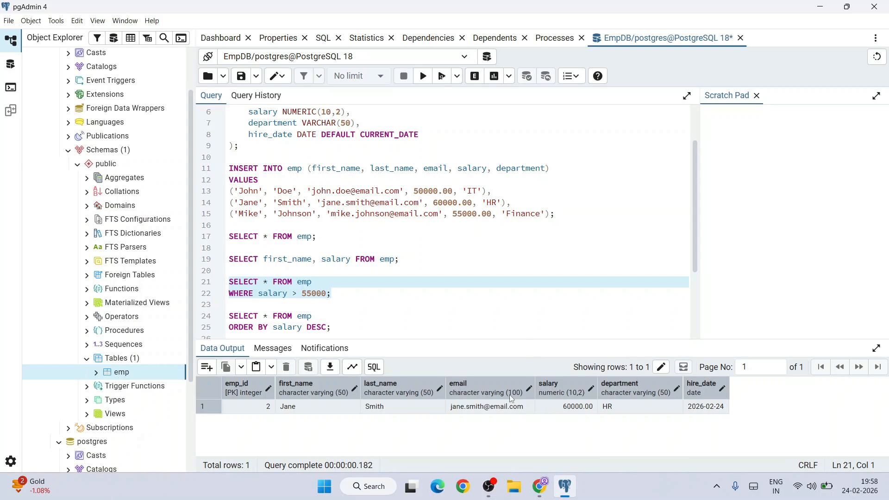
{"action": "scroll", "coordinate": [376, 272], "scroll_direction": "down", "scroll_amount": 3}
{"action": "left_click_drag", "start_coordinate": [229, 206], "coordinate": [373, 221]}
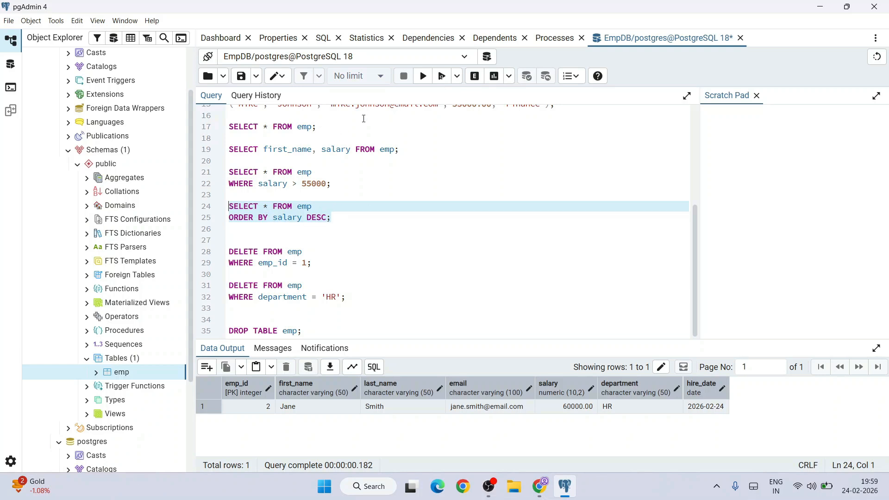
{"action": "left_click", "coordinate": [423, 76]}
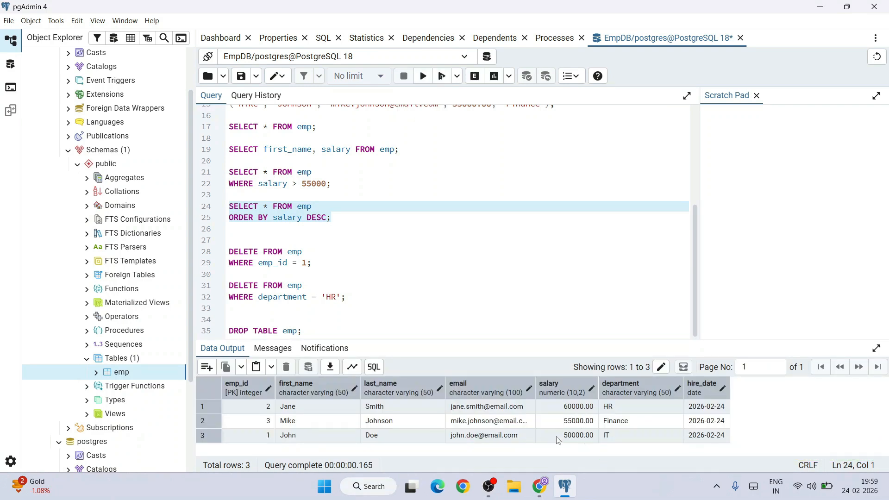
Step: Delete the emp row where emp_id = 1 and list the table's rows with SELECT * FROM emp
{"action": "left_click_drag", "start_coordinate": [323, 262], "coordinate": [229, 252]}
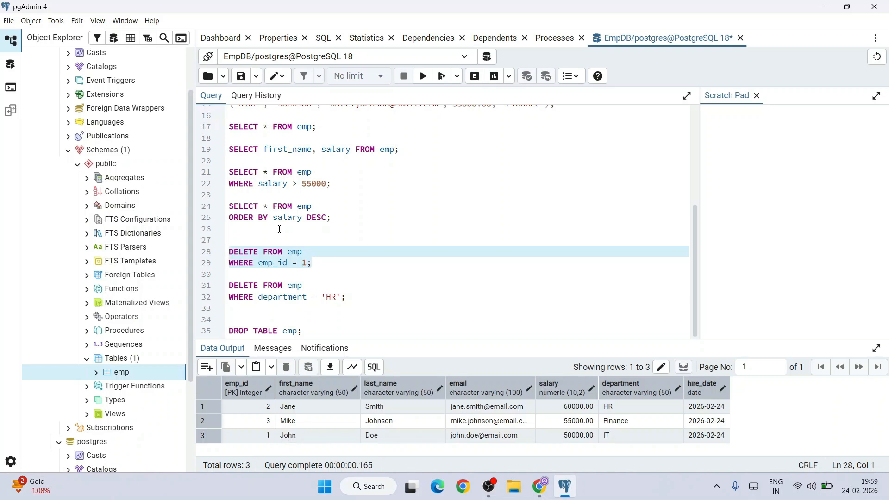
{"action": "left_click", "coordinate": [423, 76]}
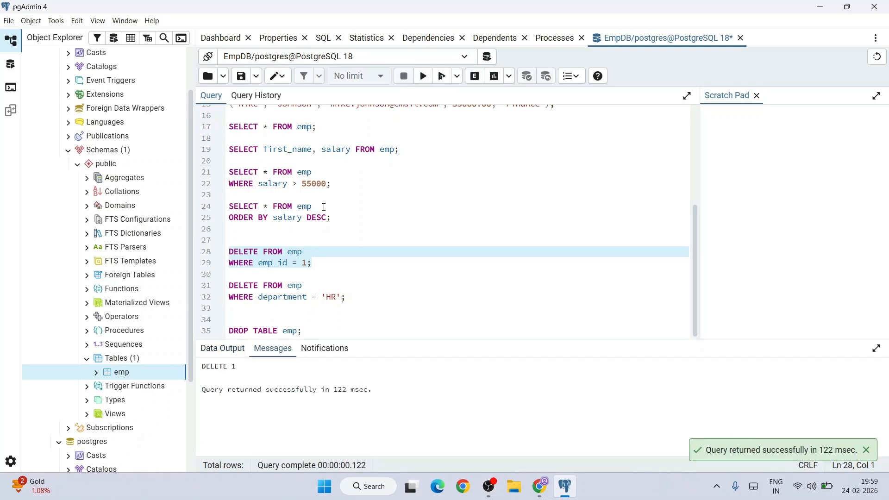
{"action": "left_click_drag", "start_coordinate": [319, 121], "coordinate": [229, 126]}
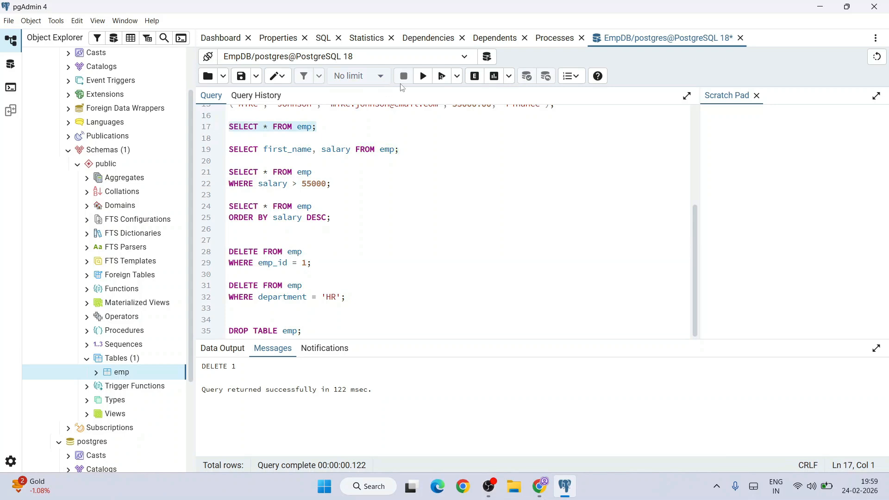
{"action": "left_click", "coordinate": [424, 79]}
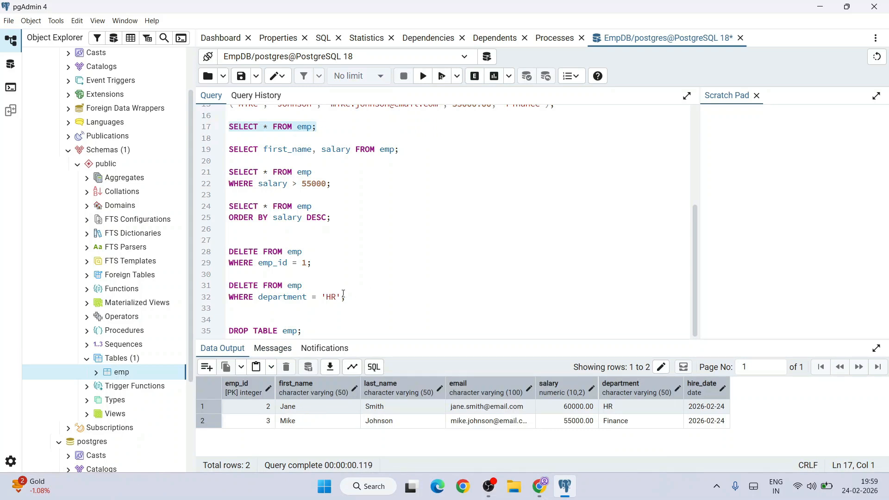
Step: Delete the emp rows where department = 'HR' and list the table's rows again
{"action": "left_click_drag", "start_coordinate": [351, 301], "coordinate": [240, 290]}
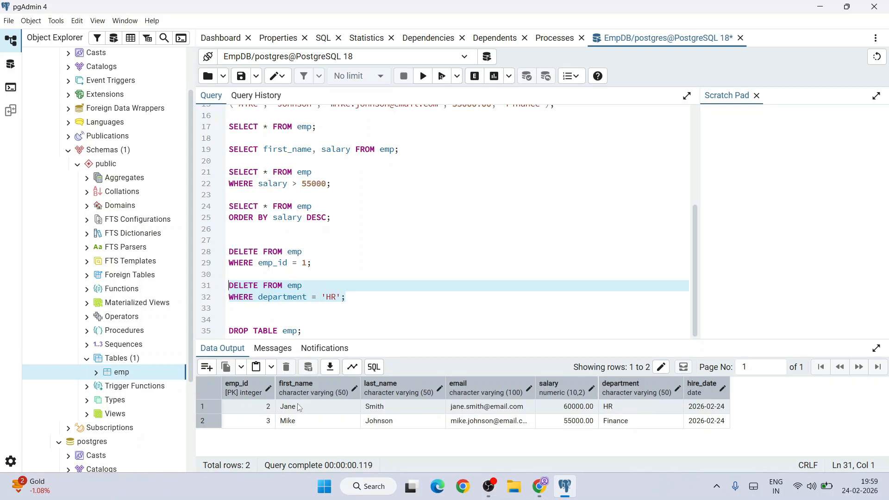
{"action": "left_click", "coordinate": [423, 76]}
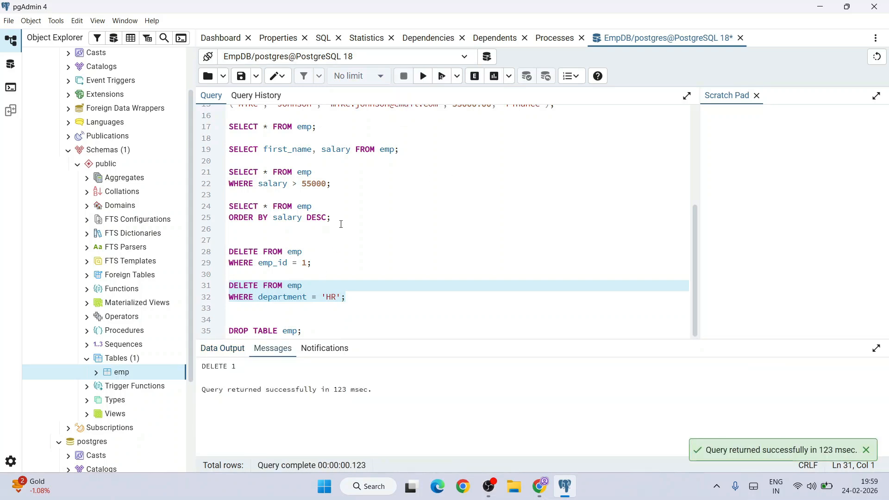
{"action": "left_click_drag", "start_coordinate": [352, 133], "coordinate": [228, 128]}
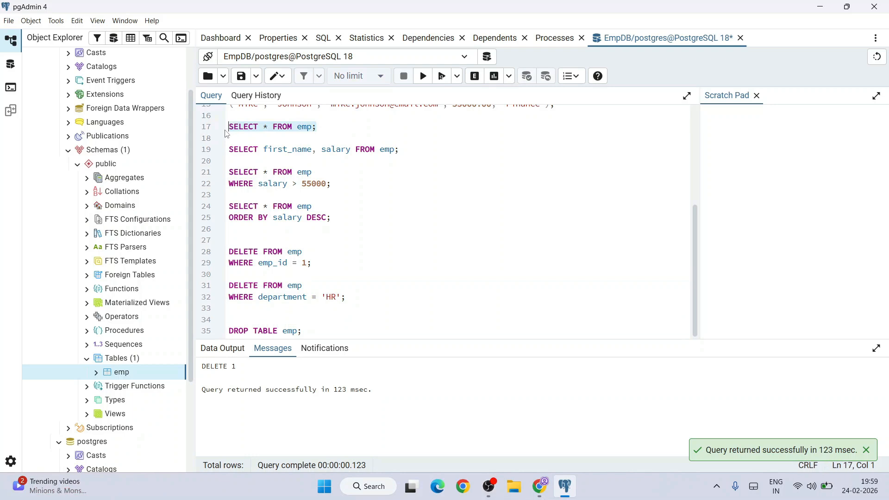
{"action": "left_click", "coordinate": [423, 76]}
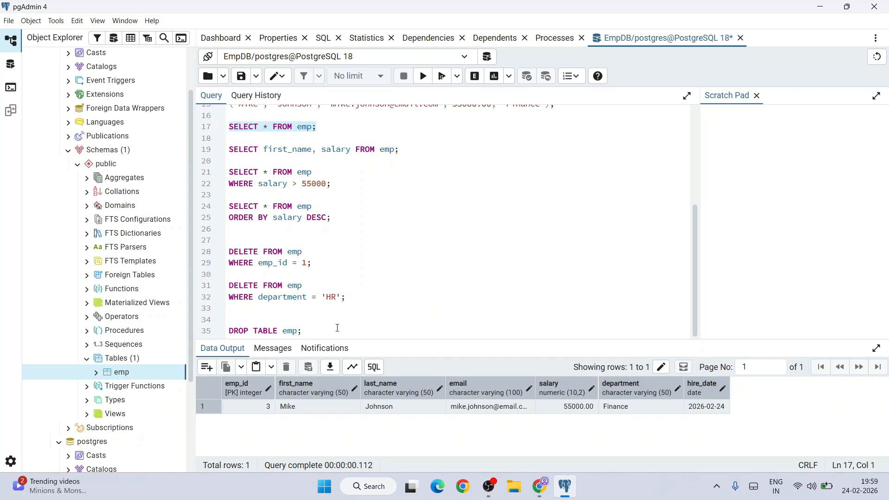
Step: Run only the DROP TABLE emp statement and refresh the Tables node in the public schema
{"action": "left_click", "coordinate": [220, 332], "text": "shift"}
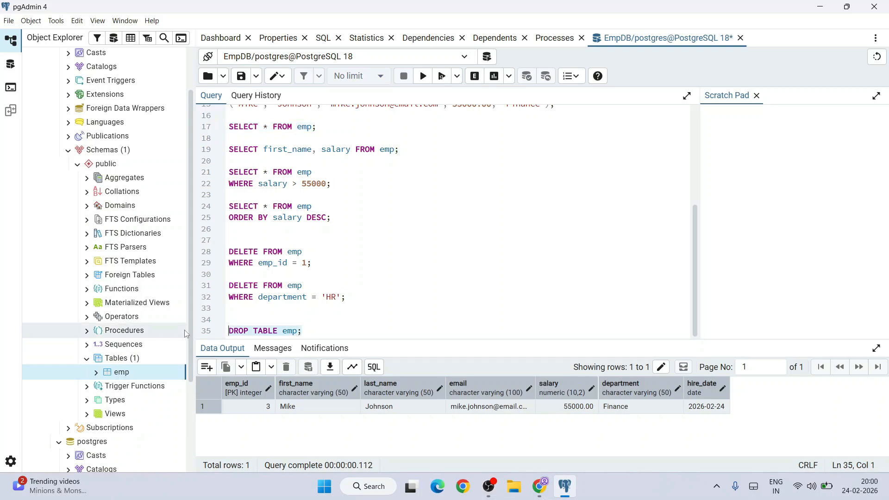
{"action": "left_click", "coordinate": [423, 76]}
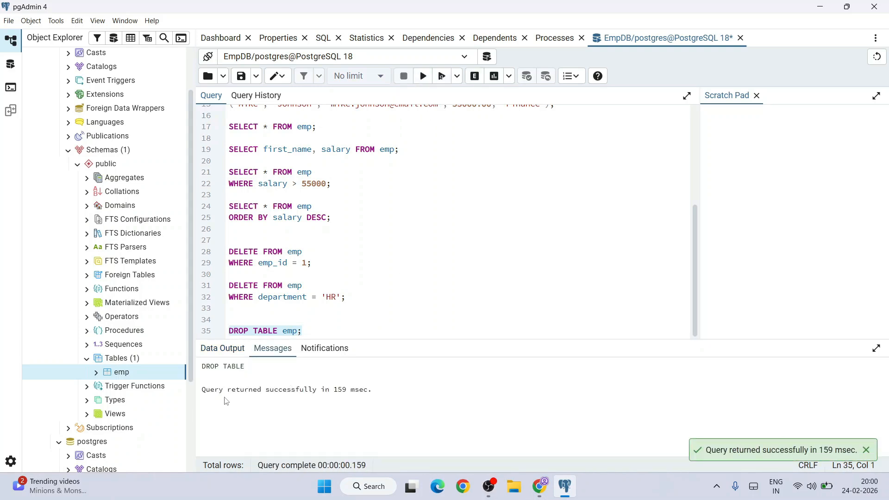
{"action": "right_click", "coordinate": [118, 363]}
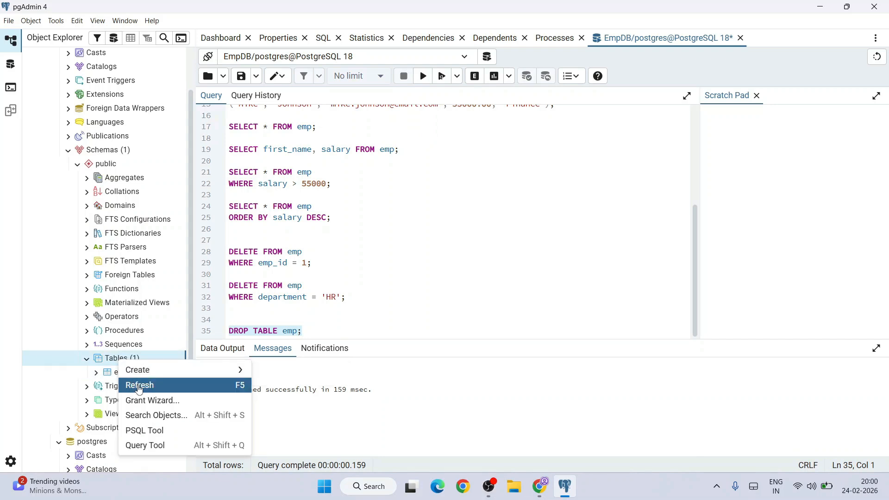
{"action": "left_click", "coordinate": [139, 390]}
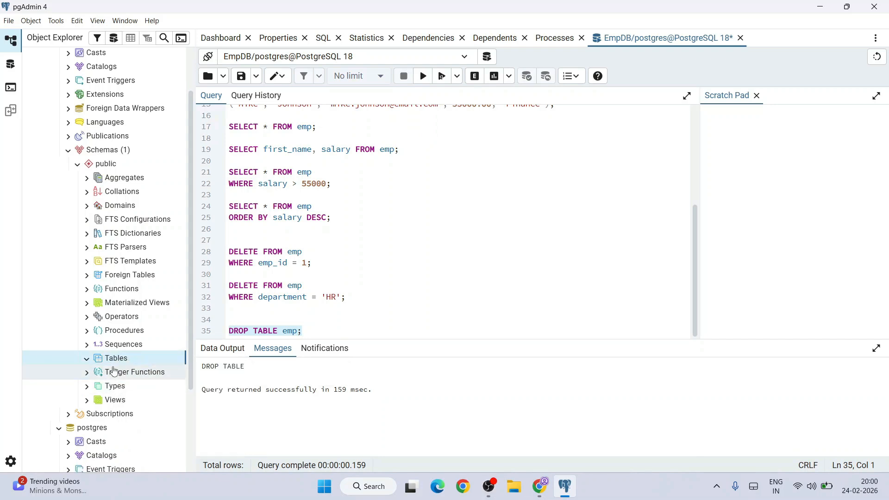
Step: Look over the SQL script and switch to the Geeky Script YouTube channel page in Chrome
{"action": "left_click", "coordinate": [379, 297]}
{"action": "scroll", "coordinate": [446, 273], "scroll_direction": "up", "scroll_amount": 5}
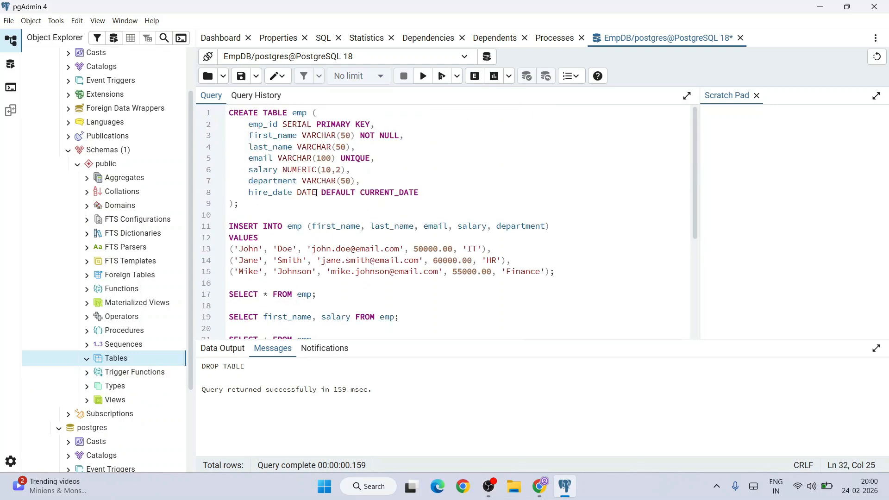
{"action": "scroll", "coordinate": [409, 176], "scroll_direction": "down", "scroll_amount": 5}
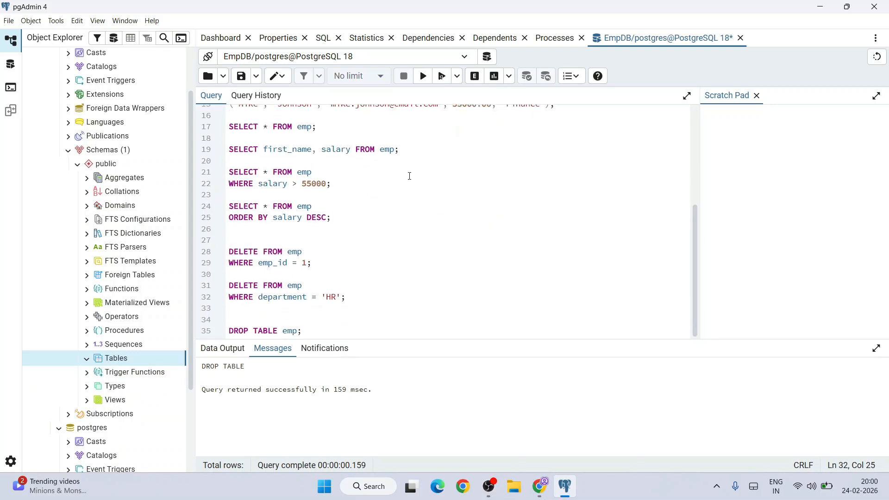
{"action": "key", "text": "alt+Tab"}
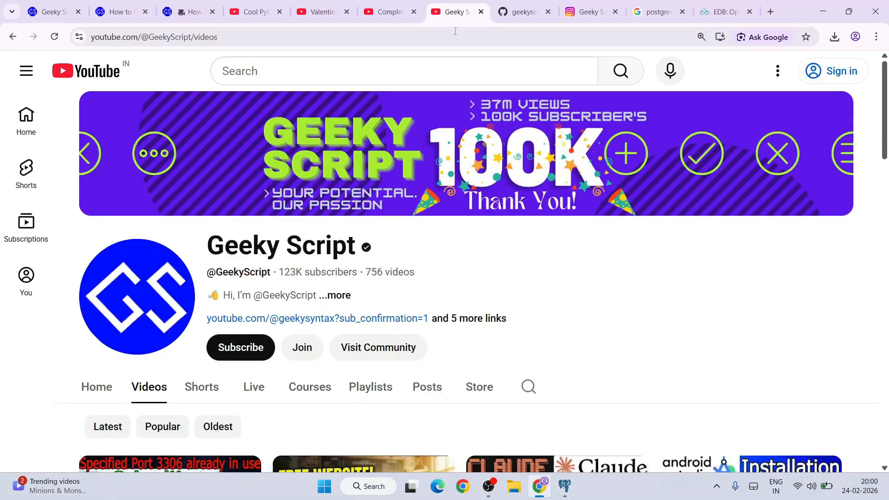